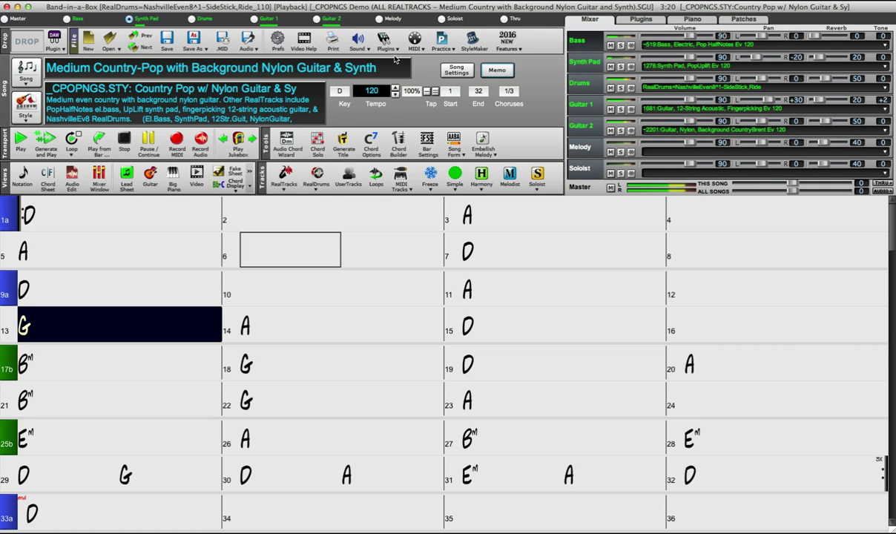
Show the plugin slots for every track, open Guitar 2's Plugins dialog and move it right
left_click(384, 40)
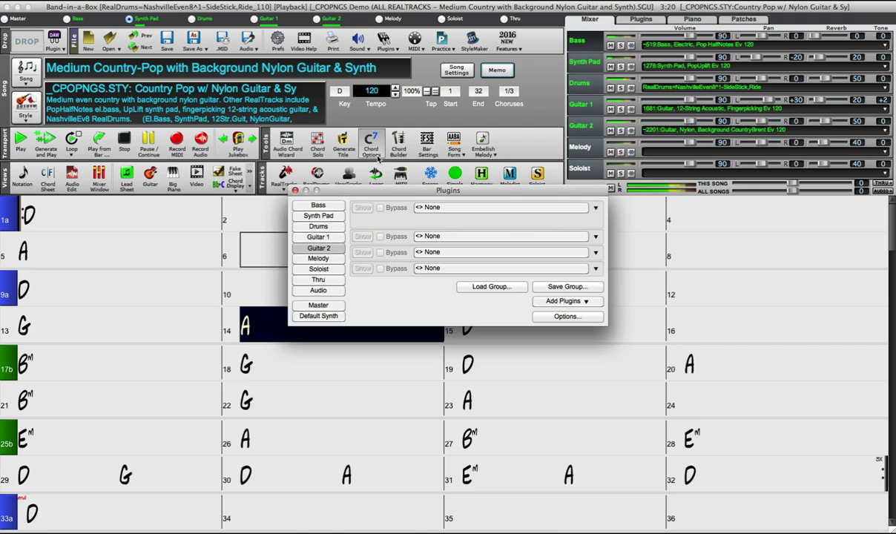
left_click(360, 46)
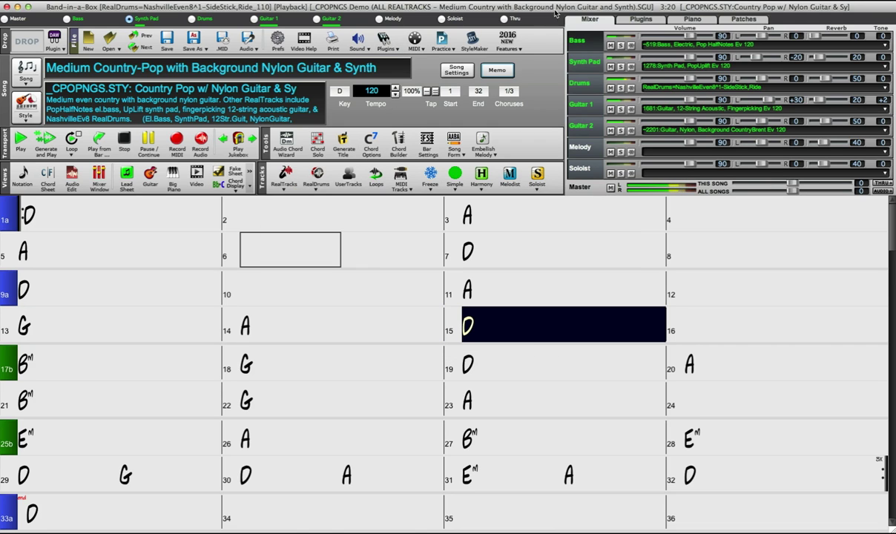
left_click(653, 21)
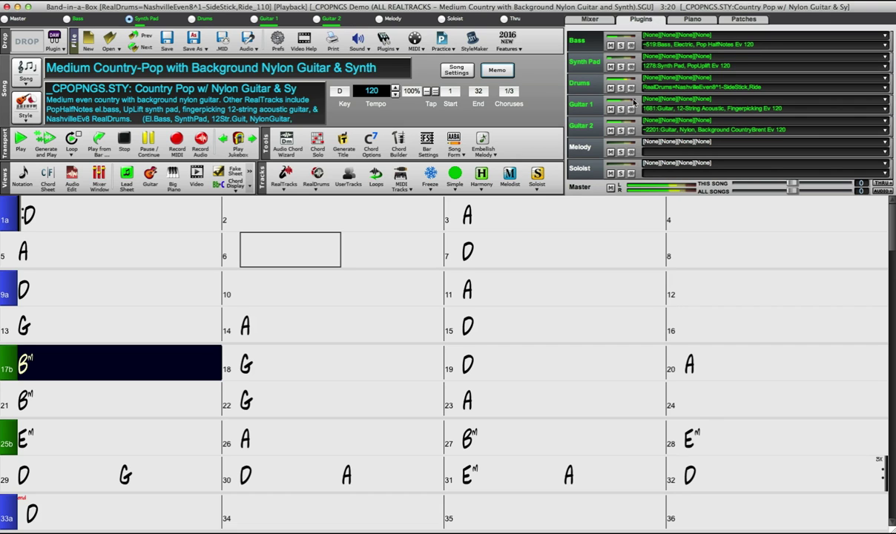
left_click(650, 121)
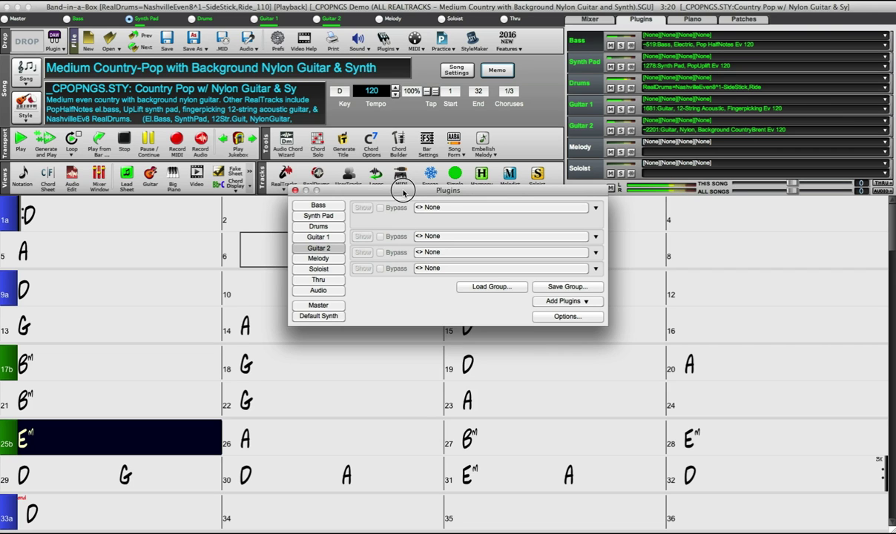
left_click_drag(402, 192, 683, 204)
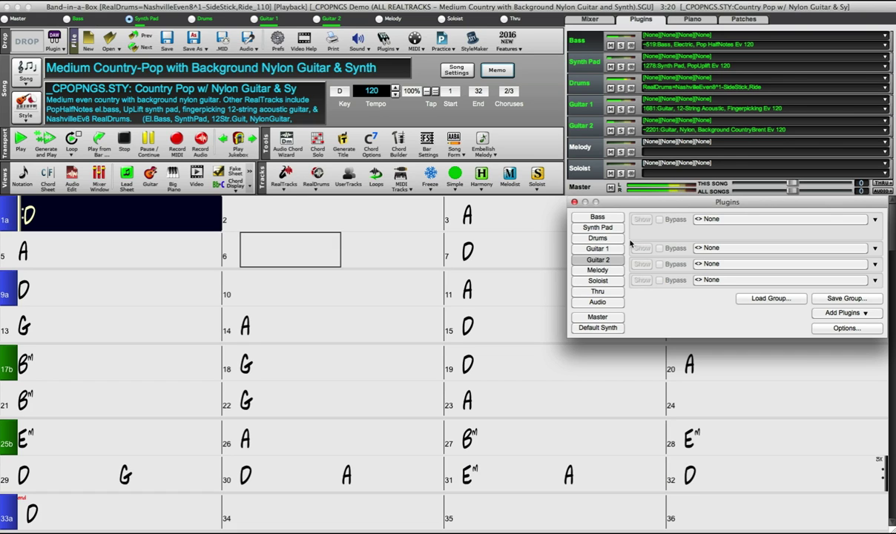
Solo Guitar 2 and open the plugin chooser for its first '<> None' slot
left_click(621, 130)
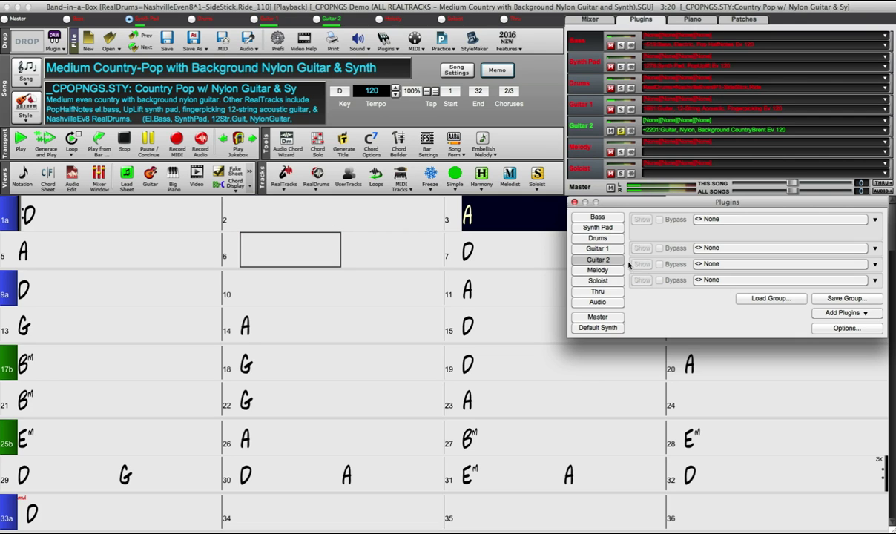
left_click(734, 220)
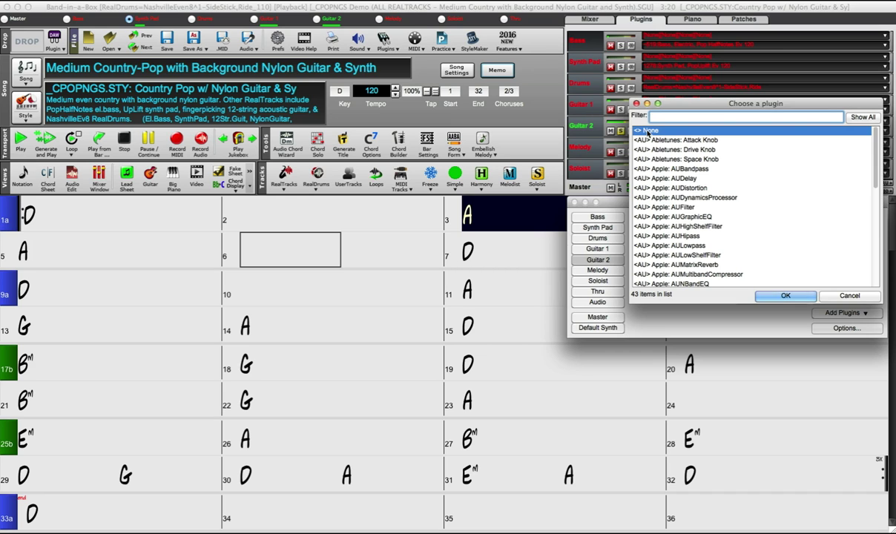
Select '<VST> Acon Digital: Acon Digital Multiply' in the plugin list and confirm it for Guitar 2
scroll(705, 245, "down", 10)
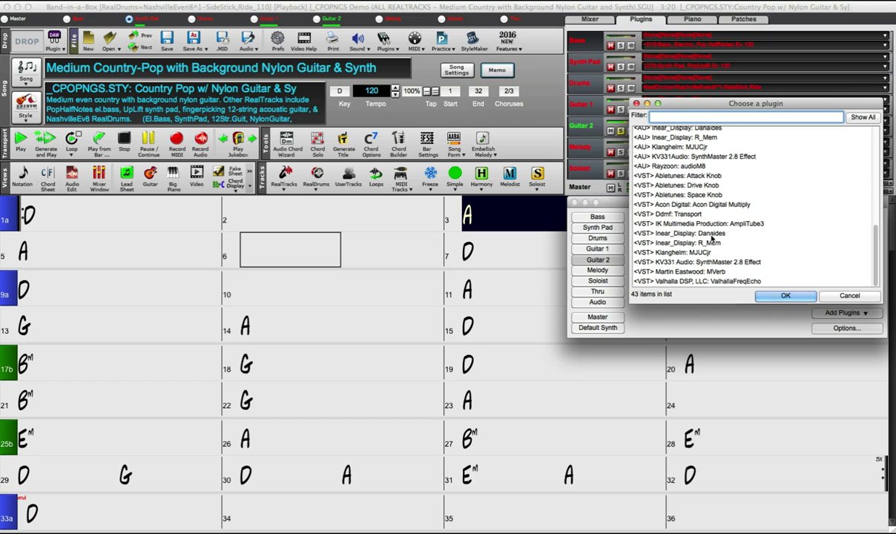
left_click(704, 206)
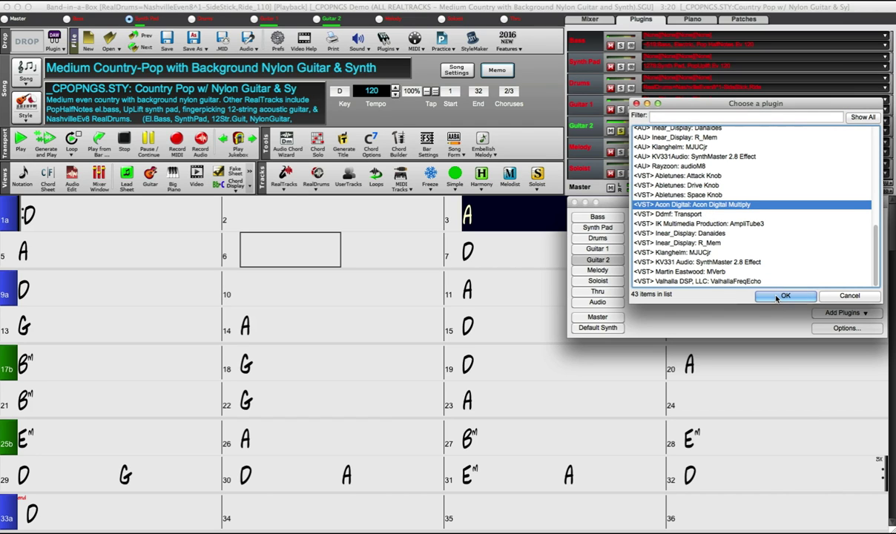
left_click(786, 296)
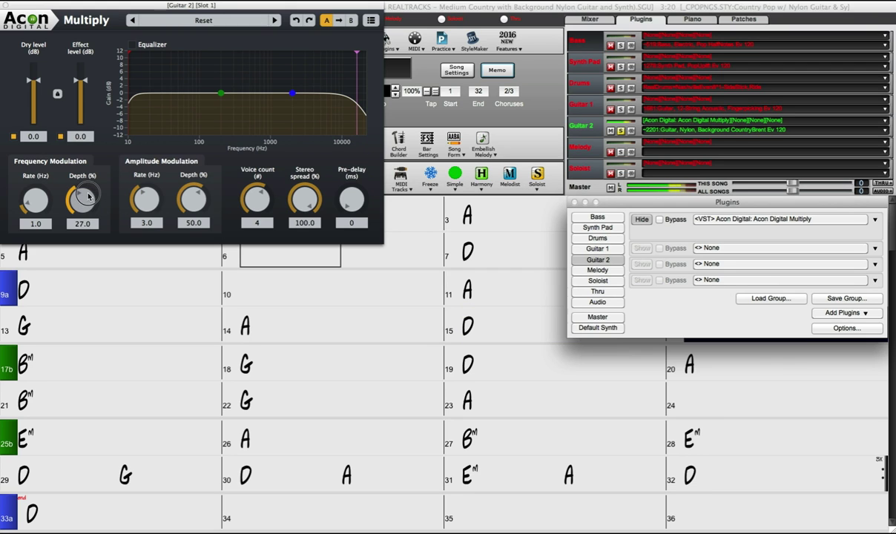
Set Multiply's frequency-modulation depth to 22.5% and rate to 1.2 Hz, comparing with Bypass
mouse_move(83, 196)
left_mouse_down()
mouse_move(89, 147)
mouse_move(95, 187)
mouse_move(82, 201)
left_mouse_up()
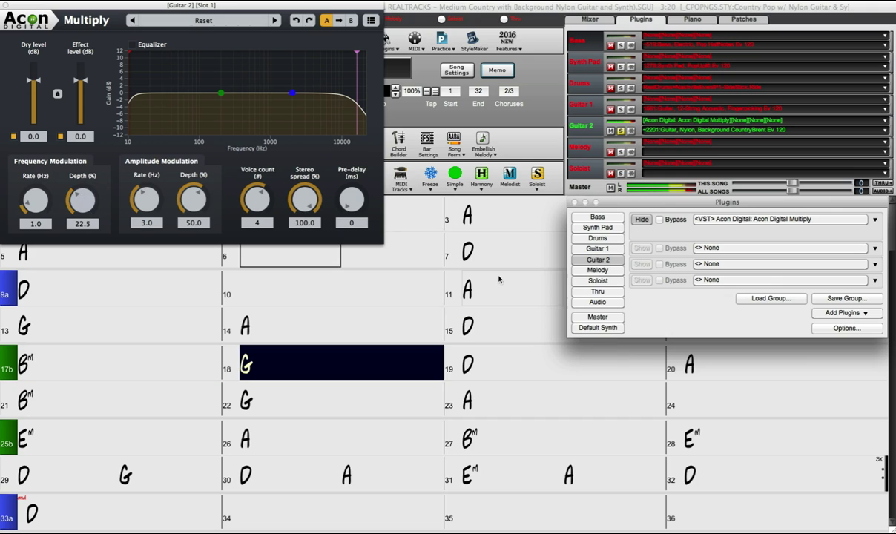
left_click(659, 220)
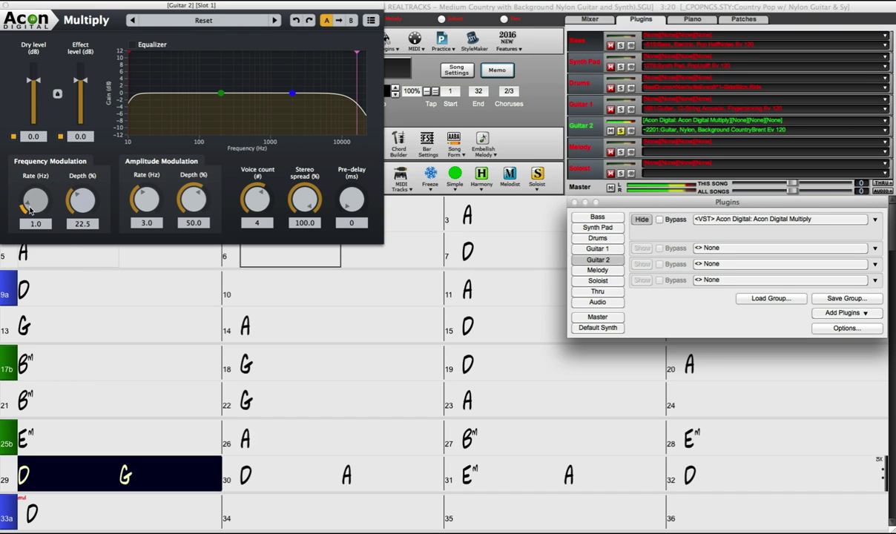
left_click_drag(34, 198, 36, 201)
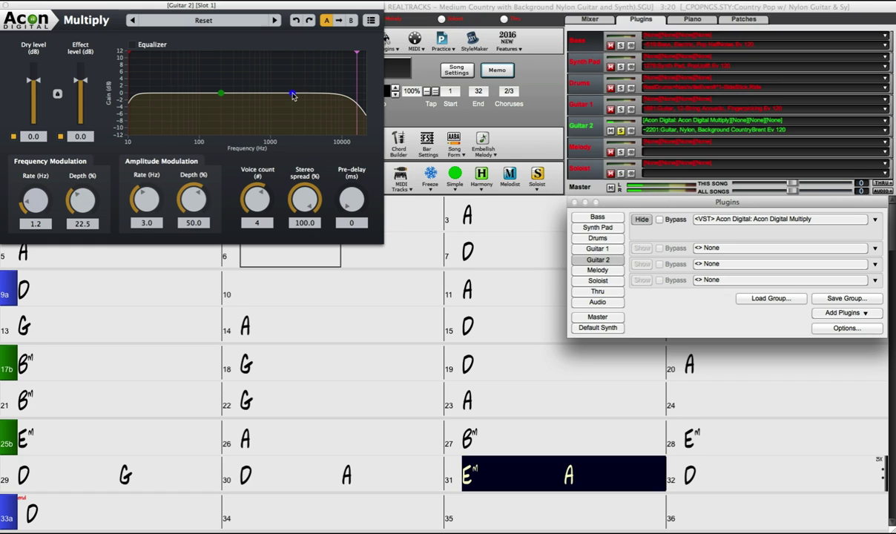
Switch on the Multiply equalizer and return its upper band point to flat
left_click_drag(293, 92, 261, 86)
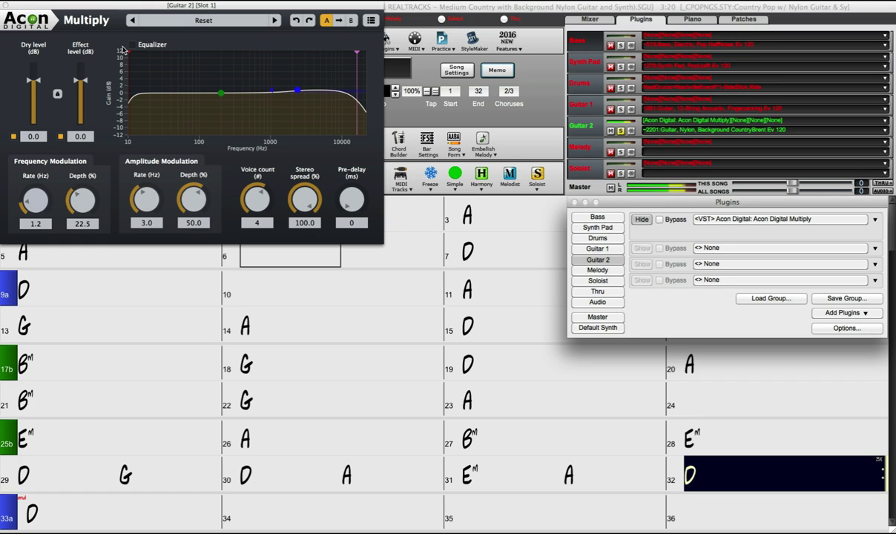
left_click(132, 44)
mouse_move(297, 91)
left_mouse_down()
mouse_move(301, 83)
mouse_move(303, 91)
left_mouse_up()
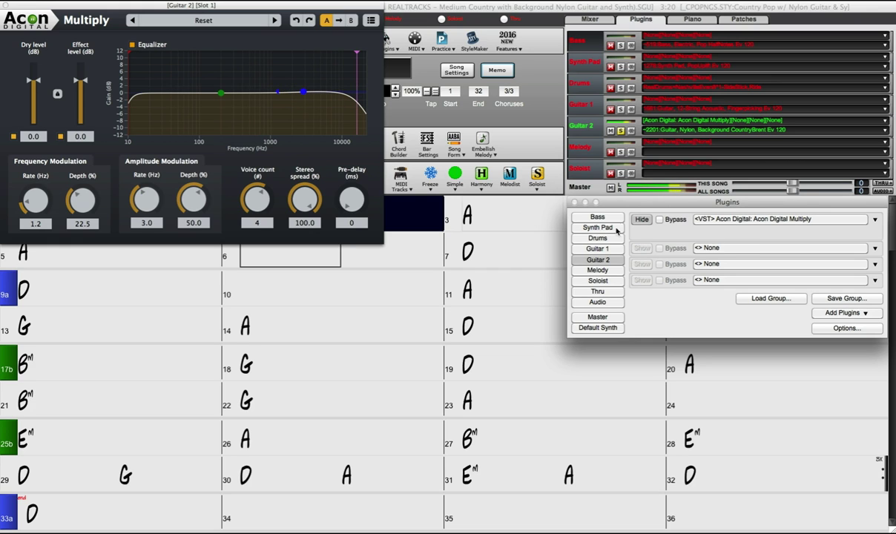
Filter the plugin list for 'echo' and add ValhallaFreqEcho to Guitar 2's second slot
left_click(735, 250)
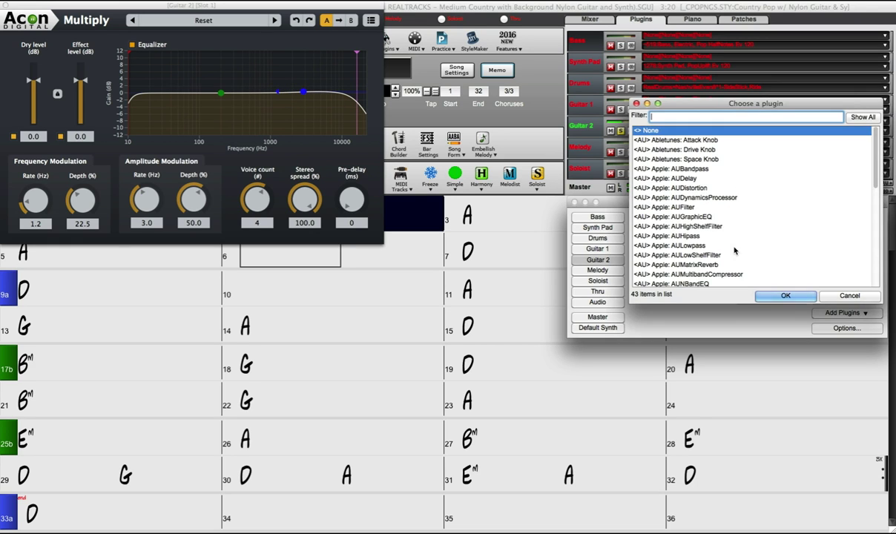
scroll(803, 173, "down", 1)
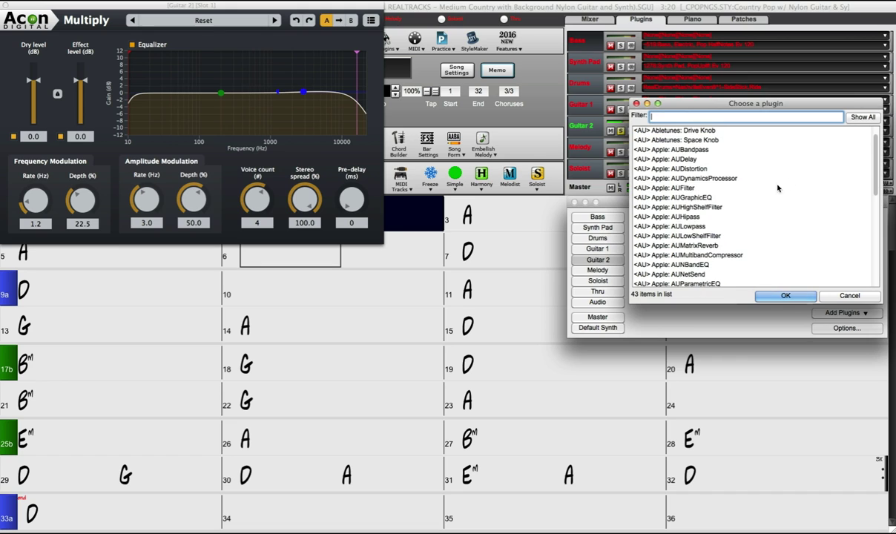
scroll(735, 178, "down", 4)
type("d")
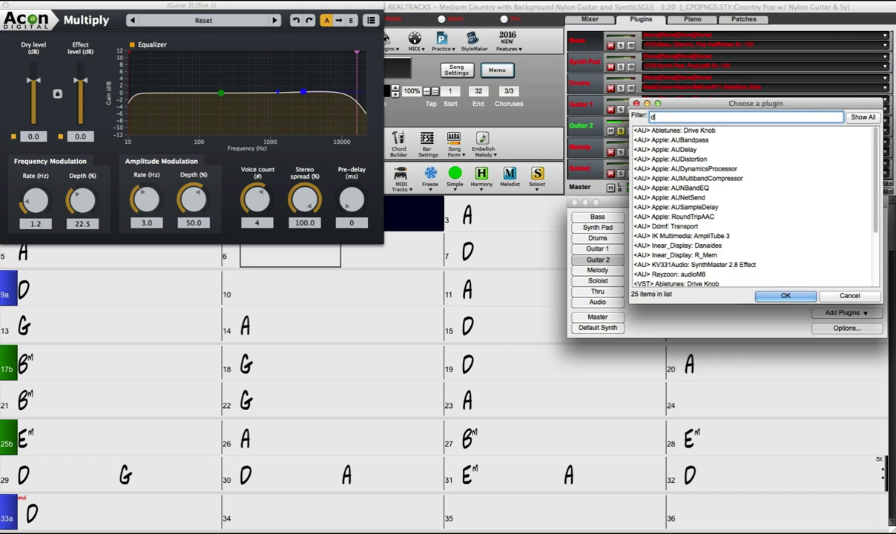
type("ela")
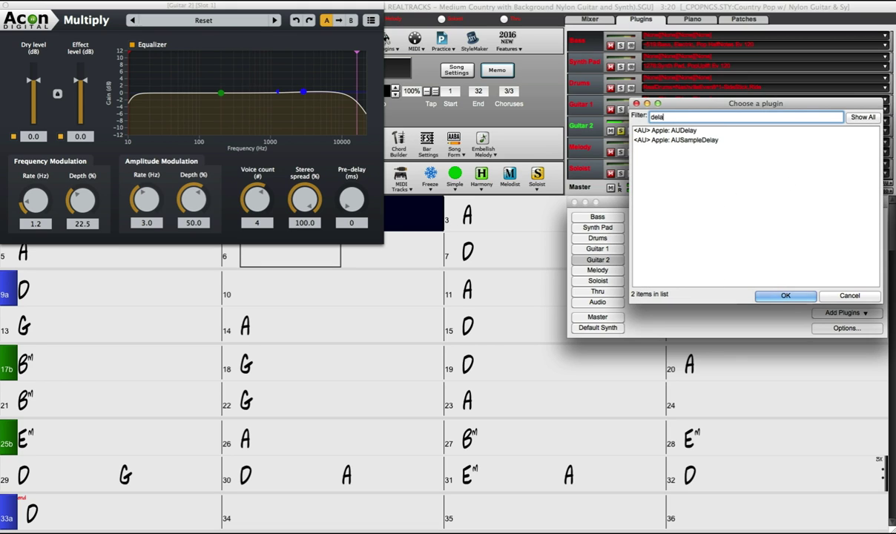
type("y")
key("BackSpace")
key("BackSpace")
key("BackSpace")
key("BackSpace")
key("BackSpace")
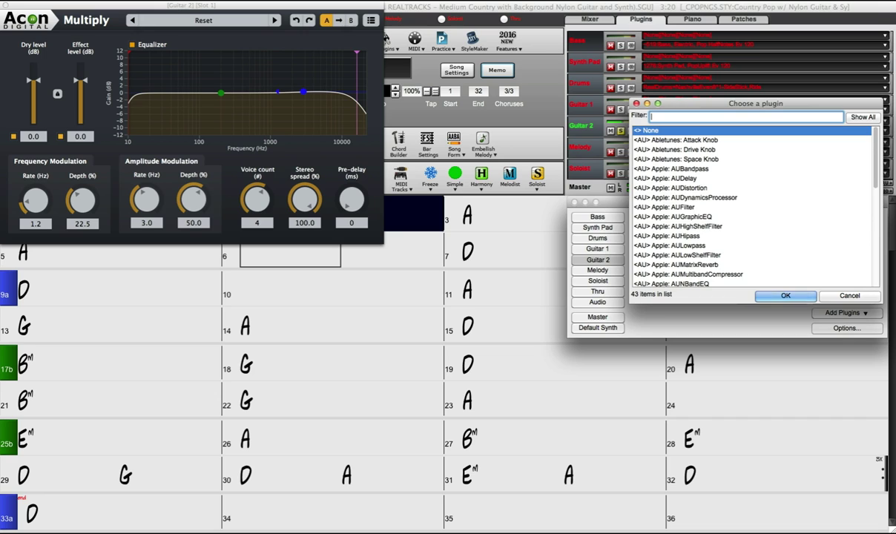
type("echo")
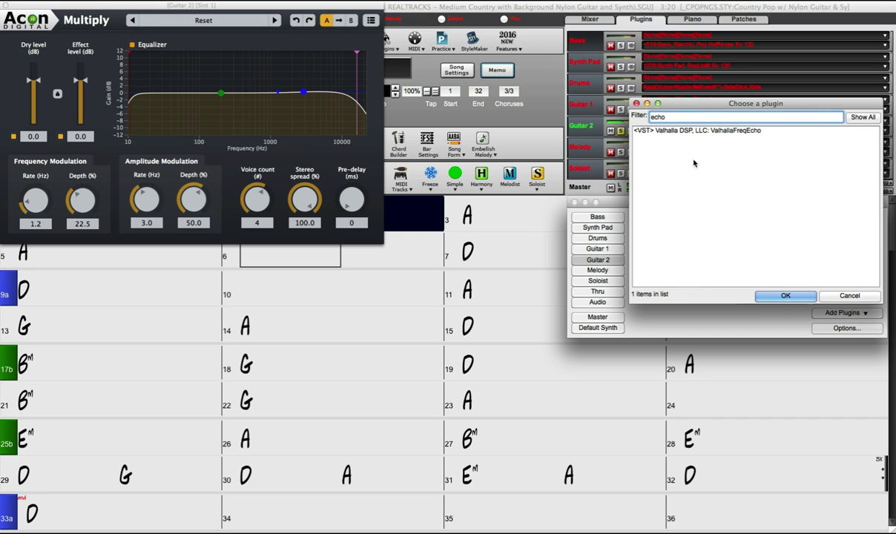
left_click(665, 130)
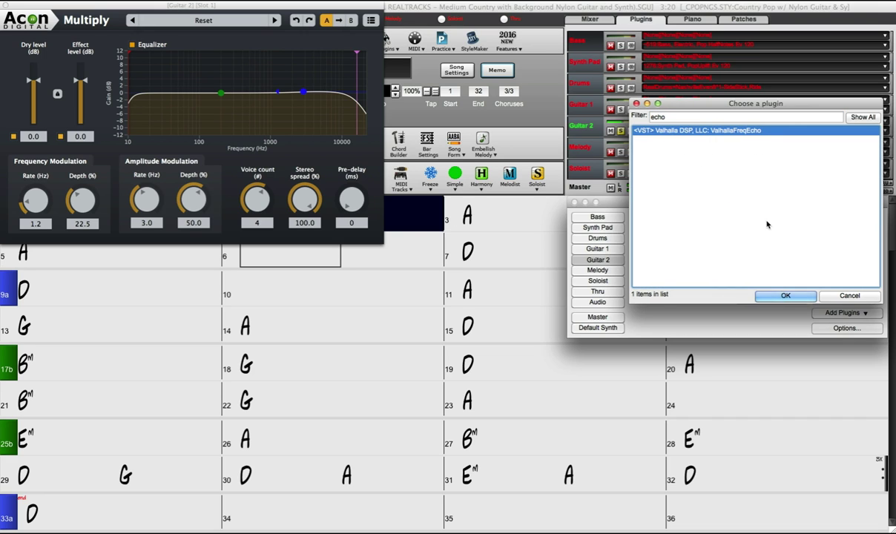
left_click(779, 296)
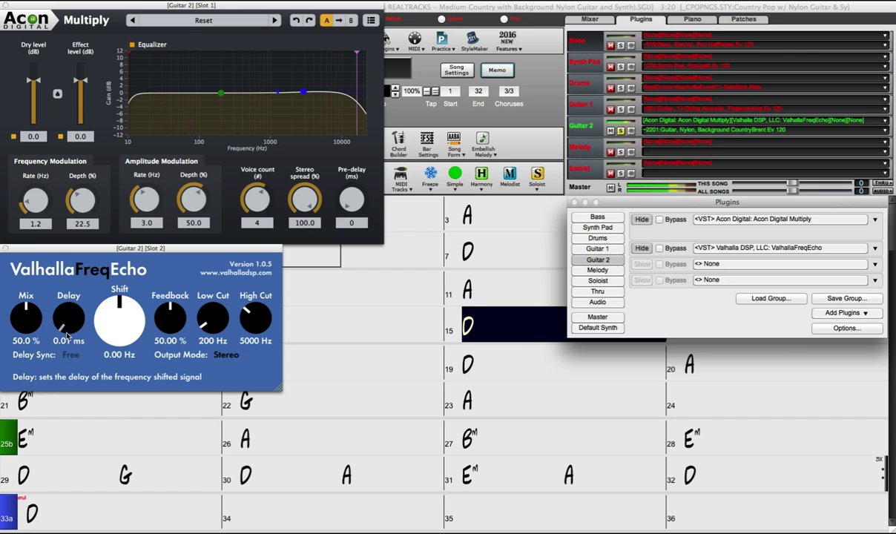
Set the FreqEcho delay to 74.18 ms synced to 1/4, then hide the Acon Multiply editor
left_click_drag(67, 334, 68, 268)
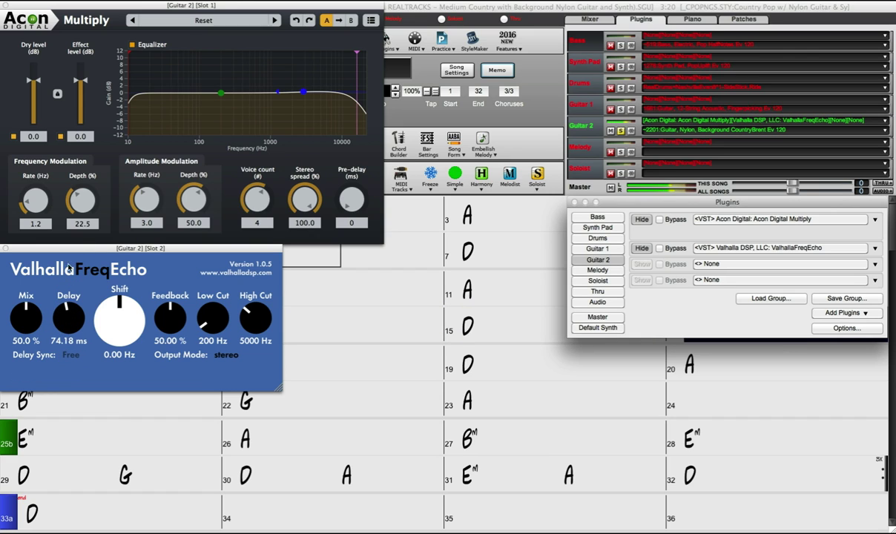
left_click(74, 360)
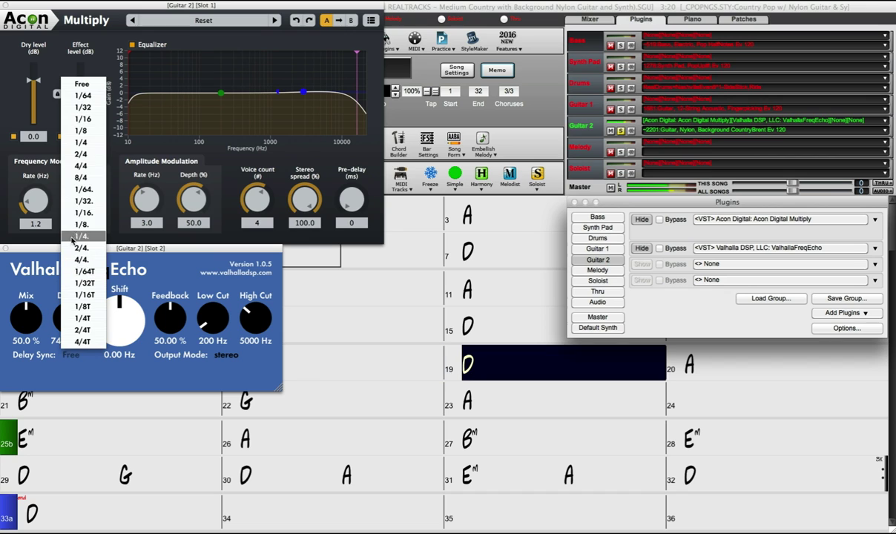
left_click(87, 144)
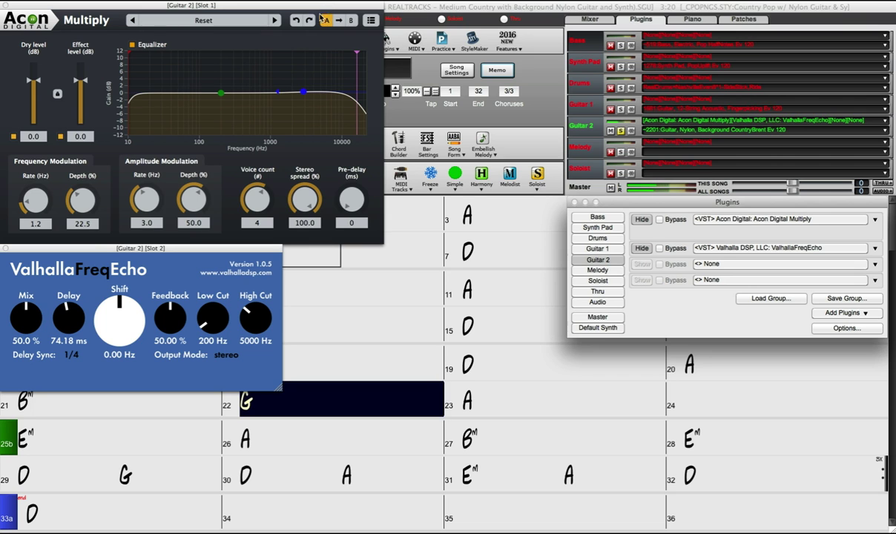
left_click(641, 219)
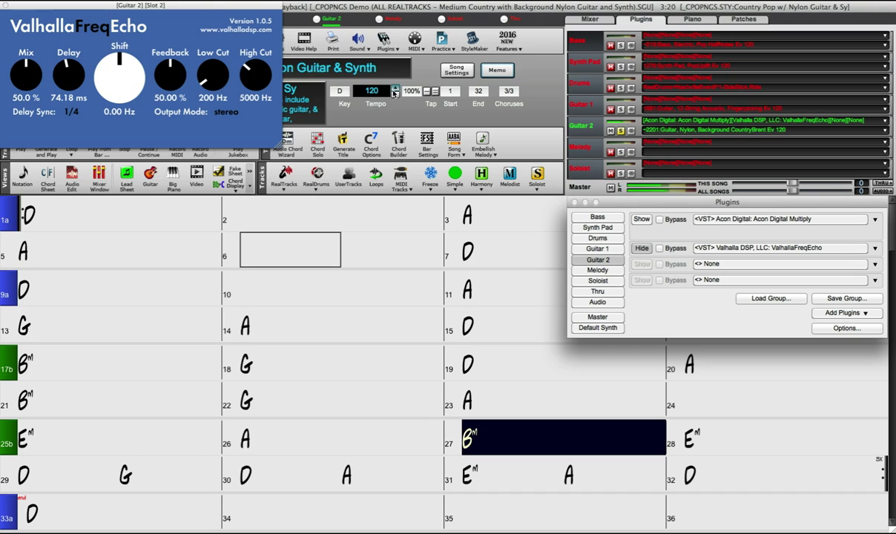
Raise the tempo to 140, unmute Drums, and pick Synth1 VSTi for the Piano track
left_click(396, 90)
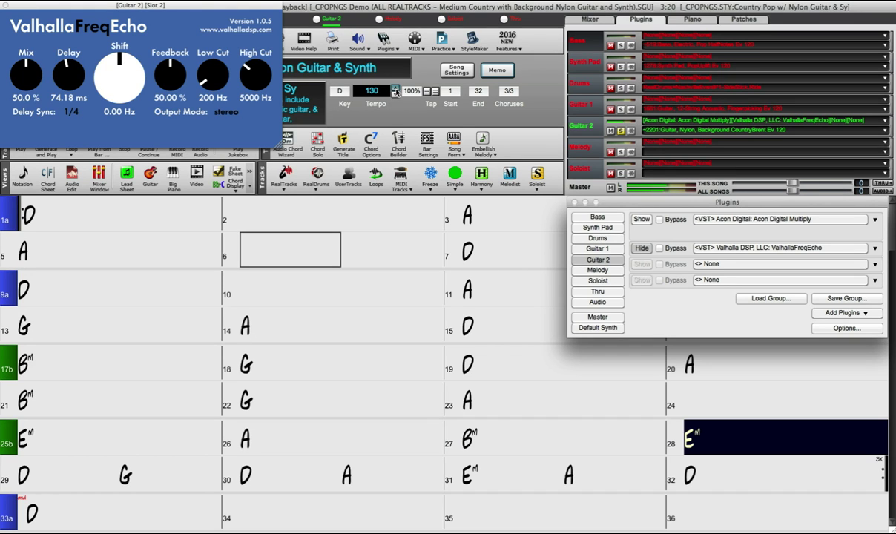
left_click(396, 89)
left_click(396, 90)
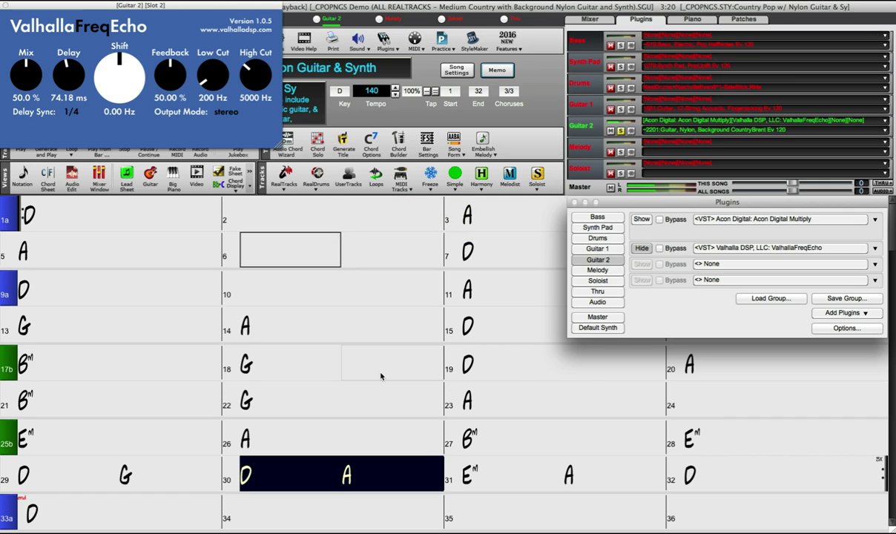
left_click(612, 87)
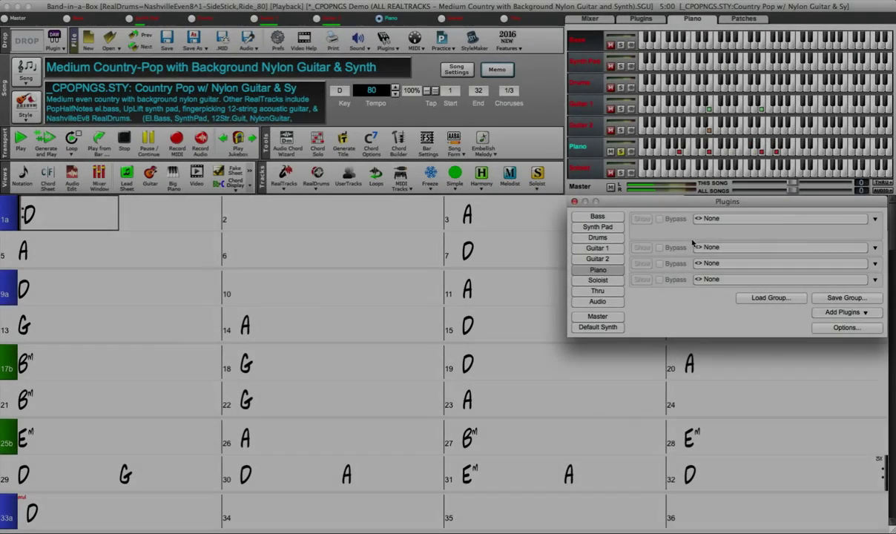
left_click(732, 219)
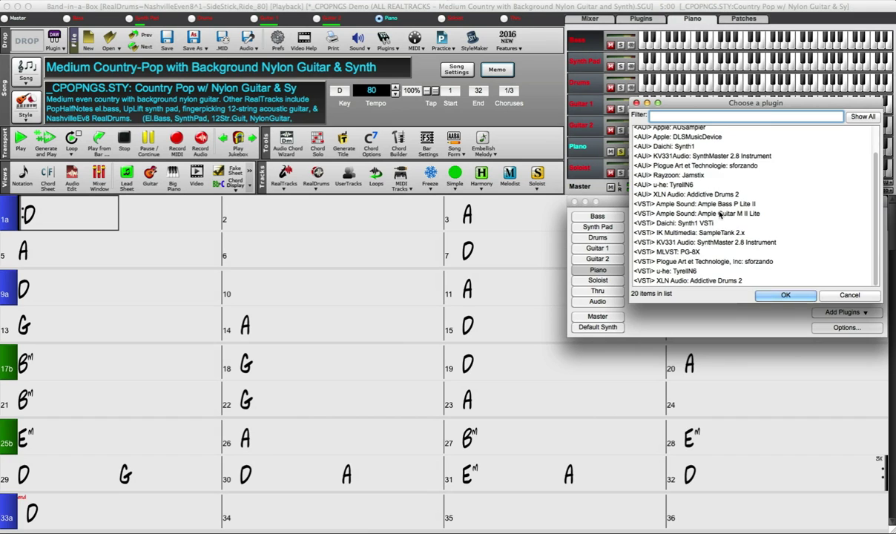
left_click(677, 223)
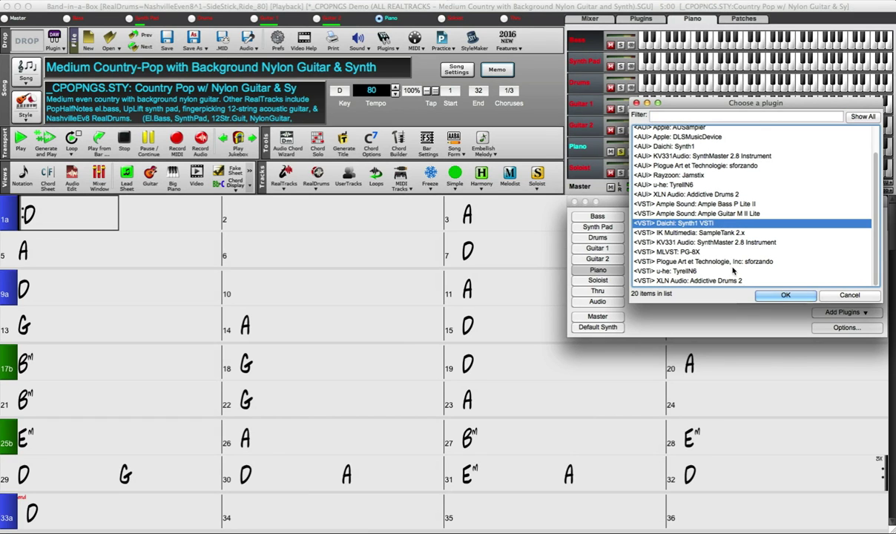
Confirm Synth1 VSTi on the Piano track and drag its editor down over the chord sheet
left_click(786, 295)
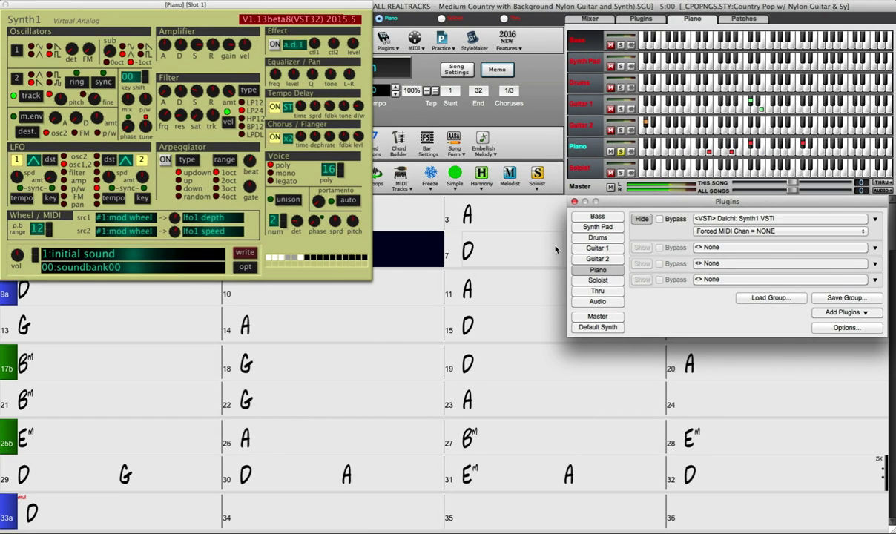
left_click_drag(348, 4, 414, 243)
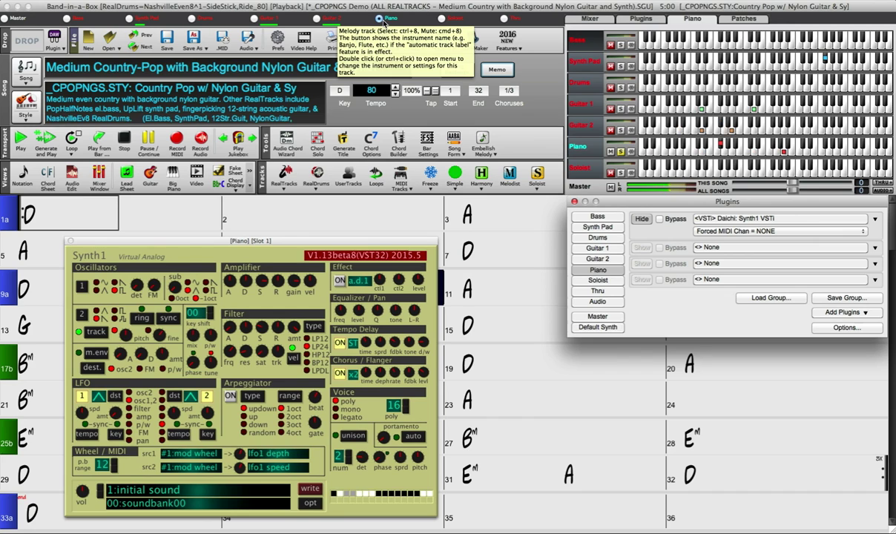
Open the Piano track's options menu from its track button
double_click(379, 17)
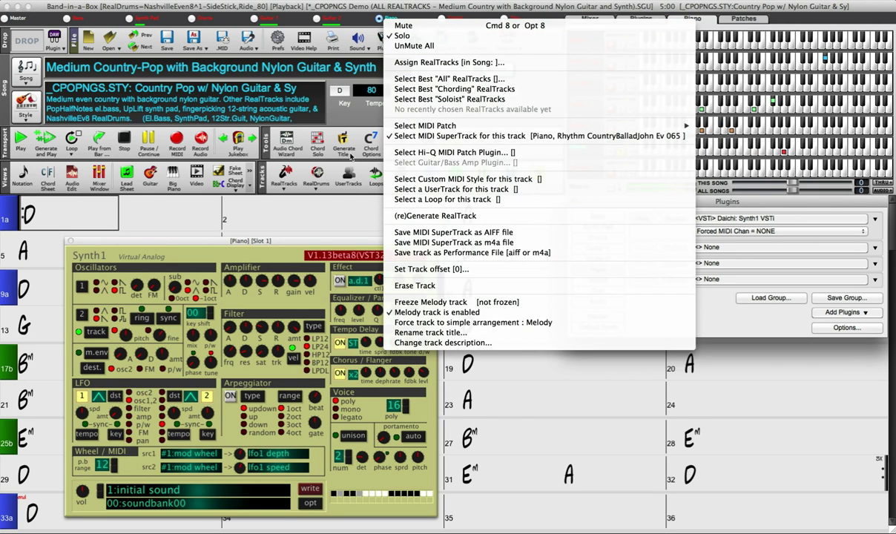